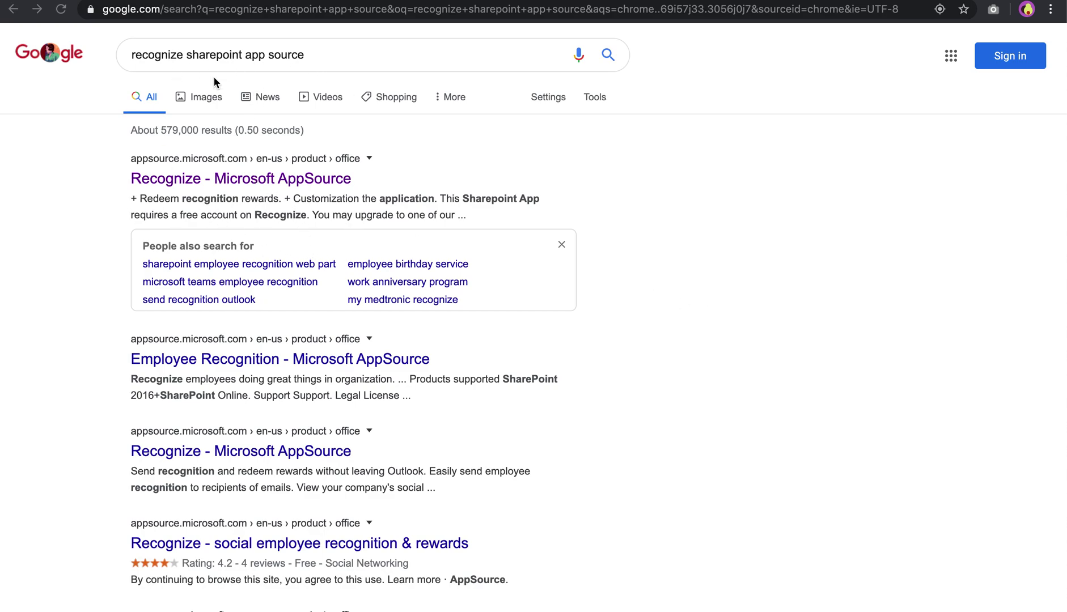
Open the Recognize app's AppSource listing from the Google search results
click(289, 180)
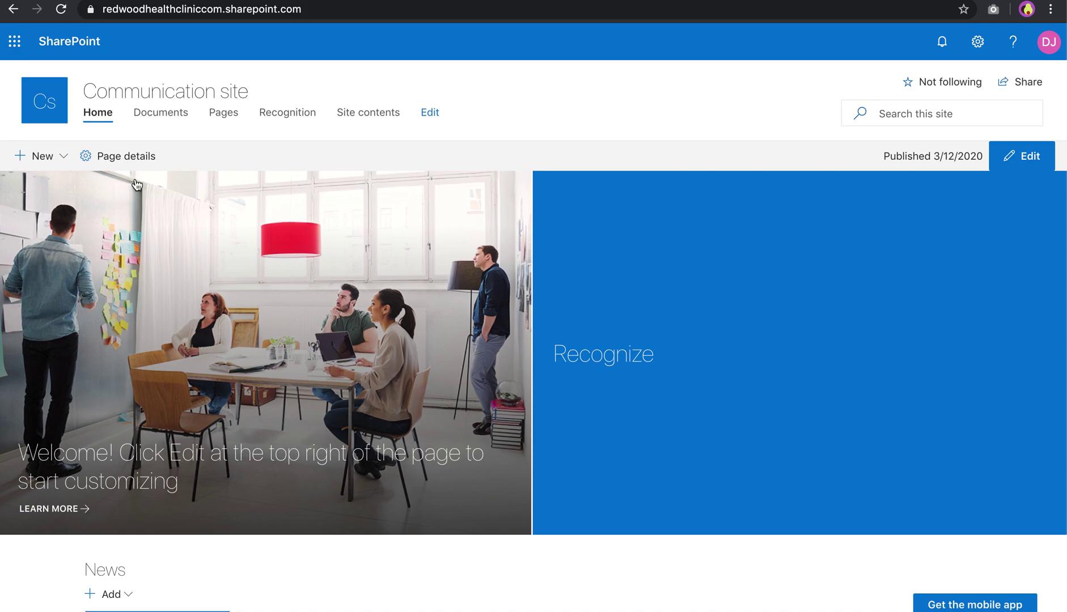
Create a new site page from the Blank template
click(65, 154)
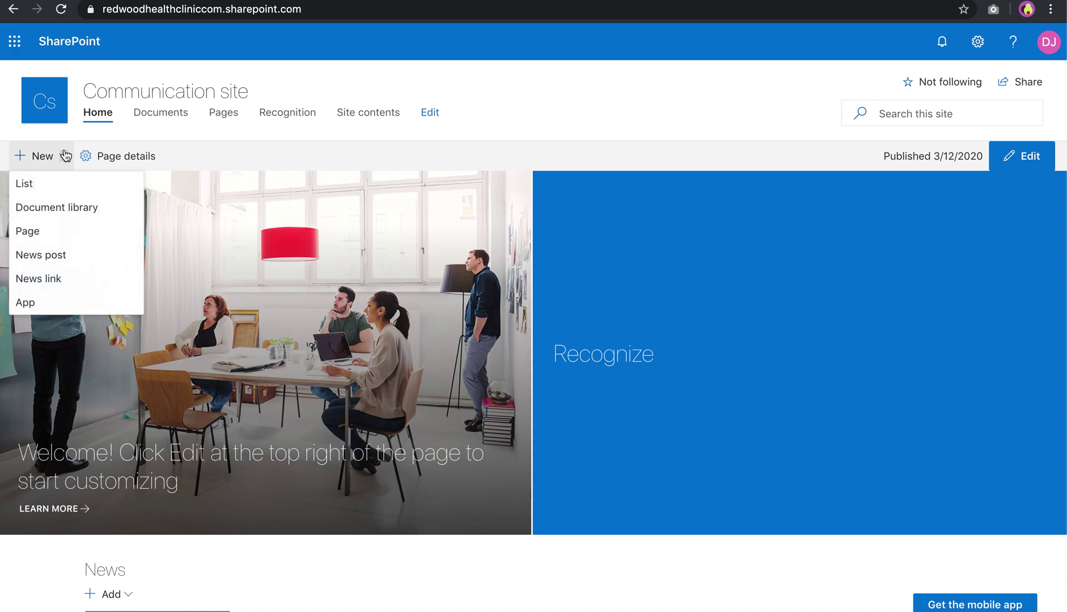
click(59, 233)
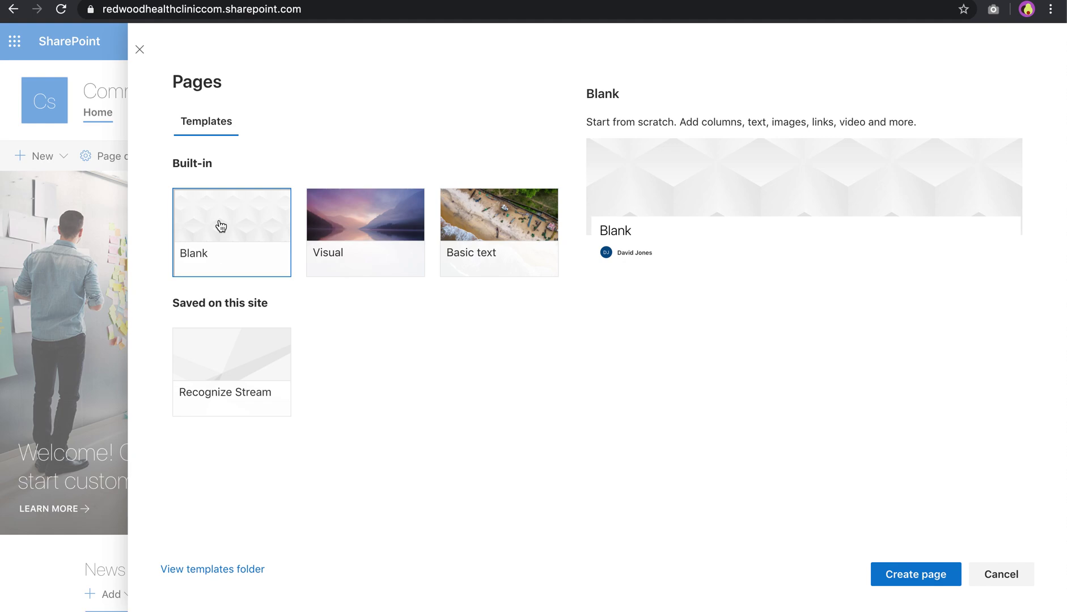
click(931, 574)
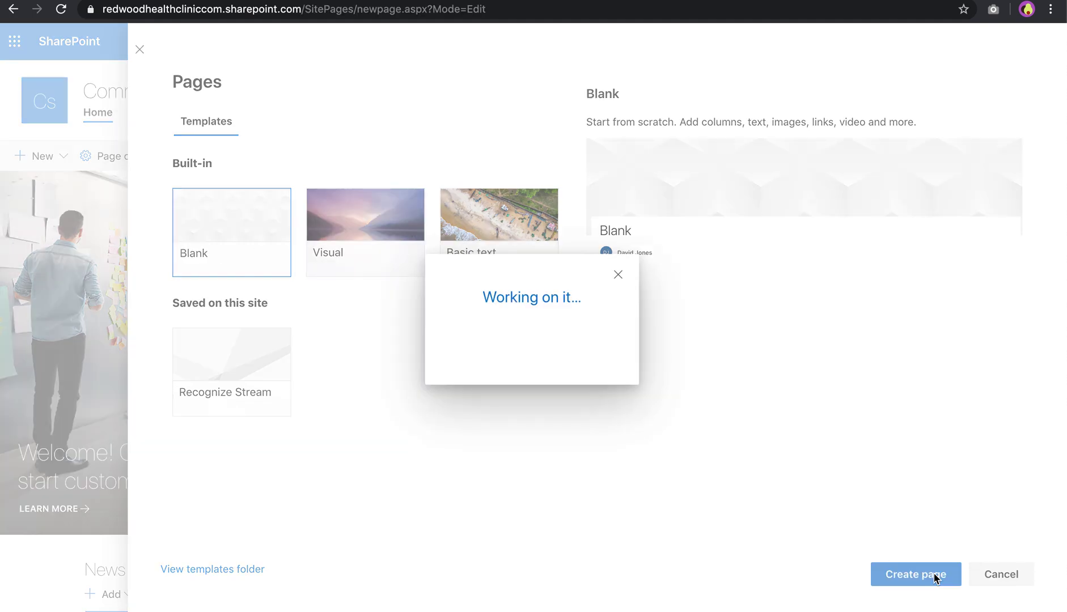
Set the title area to Plain layout with 'Acme Praise' above the title 'Rewards Catalog'
mouse_move(357, 315)
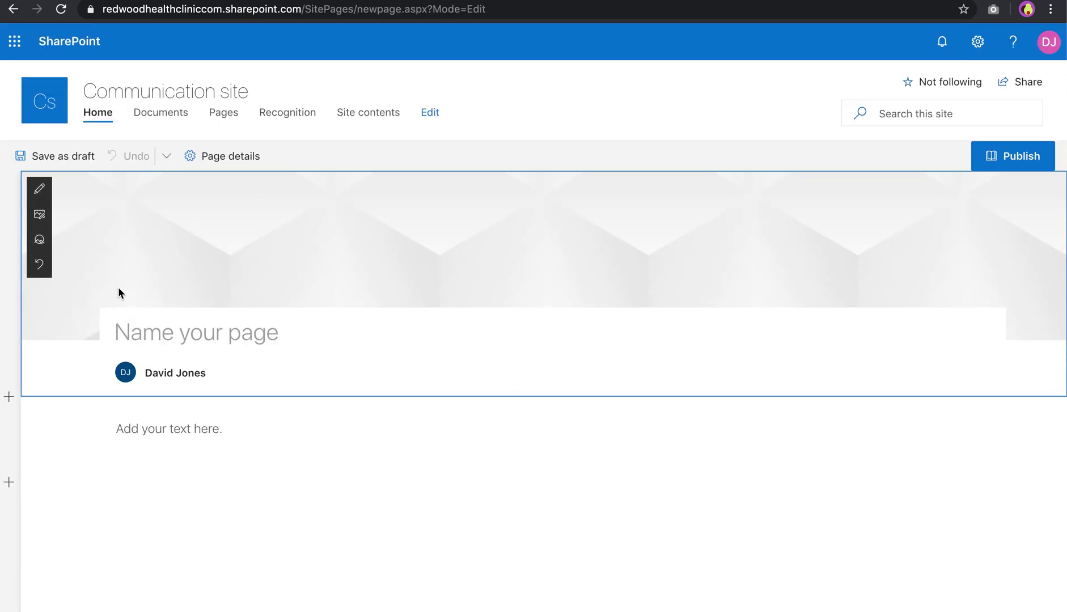
click(35, 187)
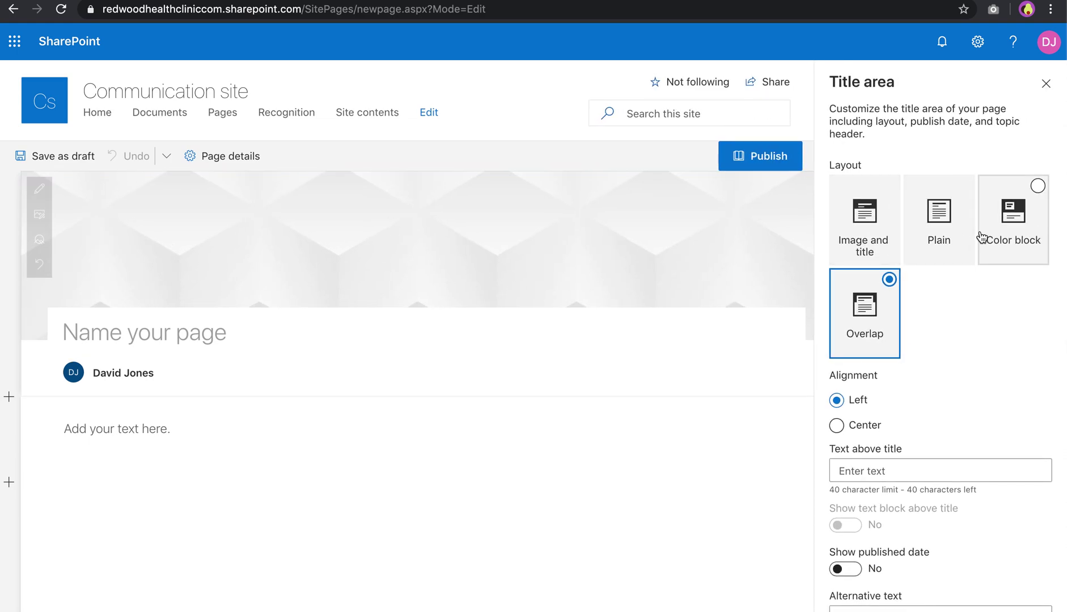
click(942, 236)
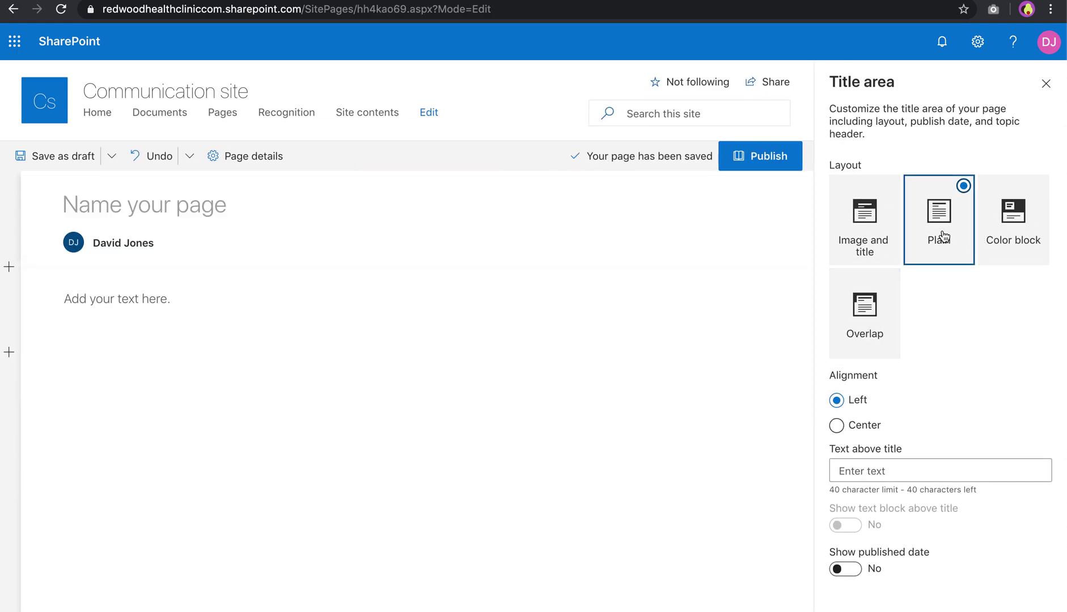
click(882, 469)
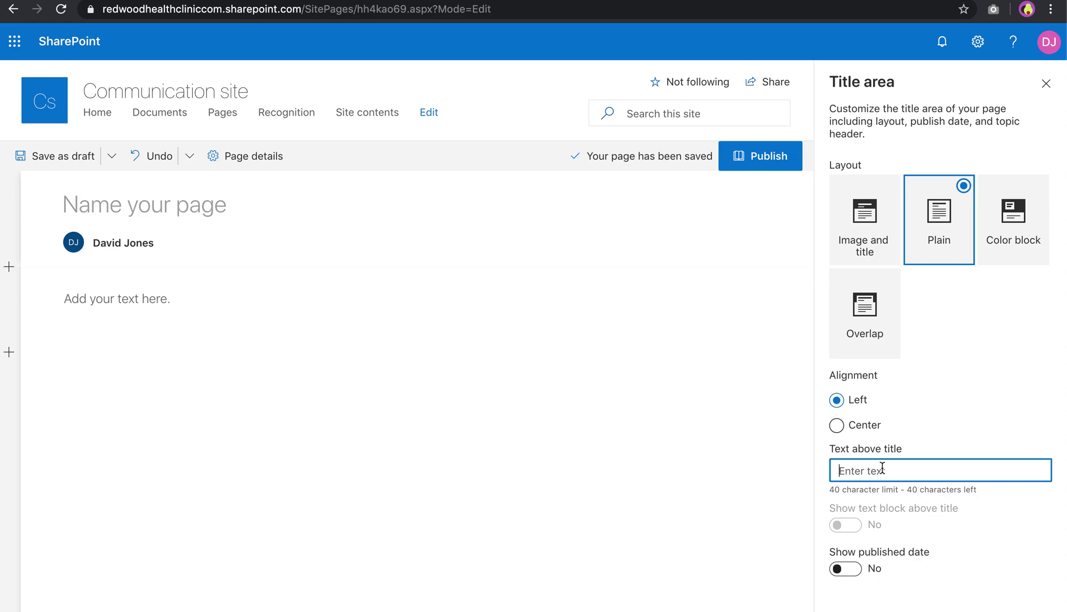
text(Ac)
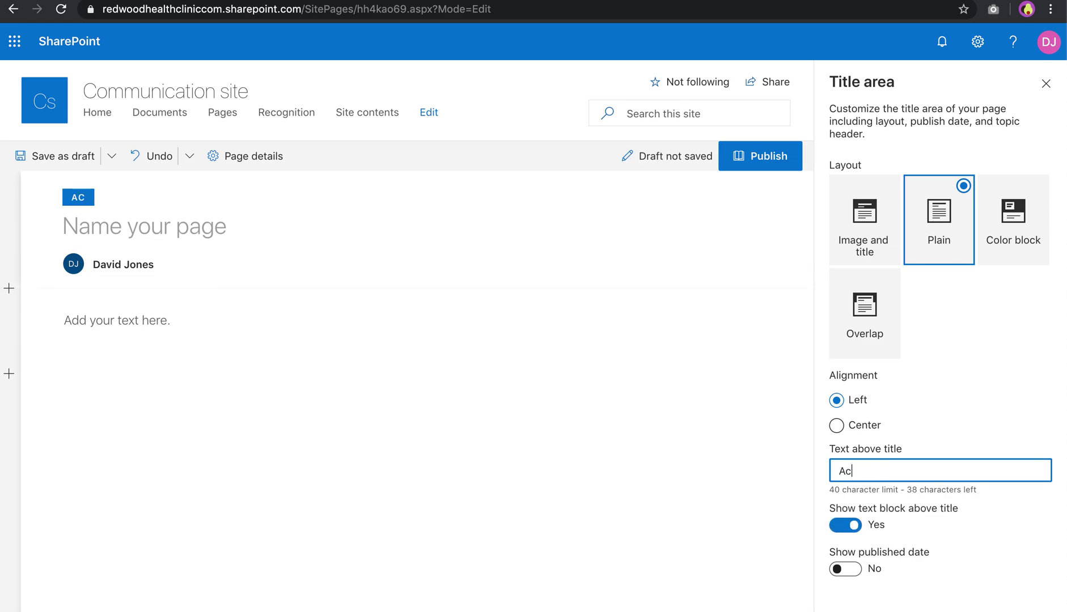
text(me Praise)
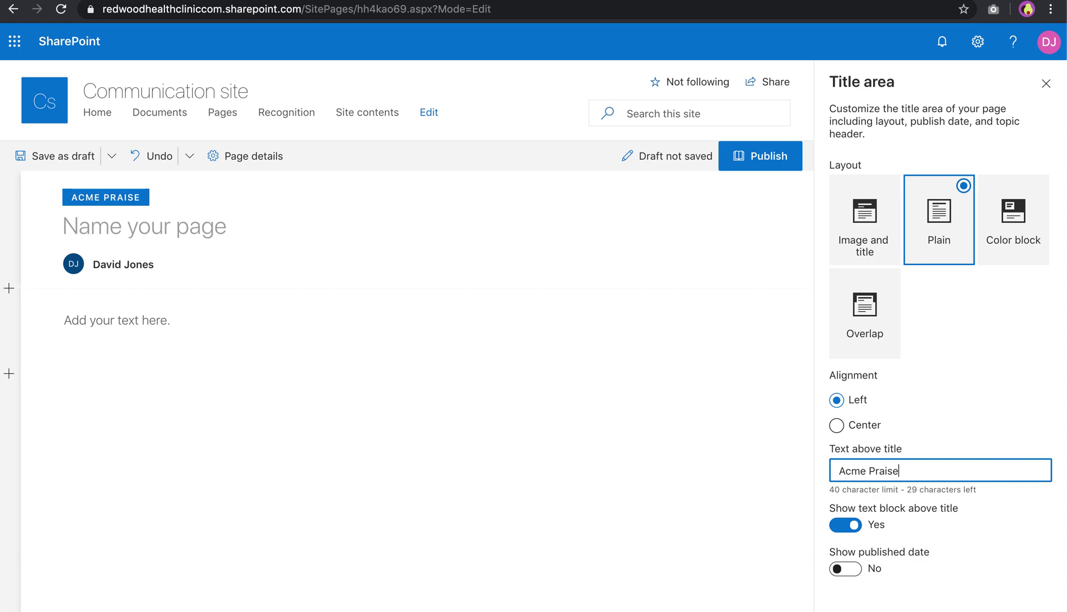
click(118, 238)
text(Rewards Catalog)
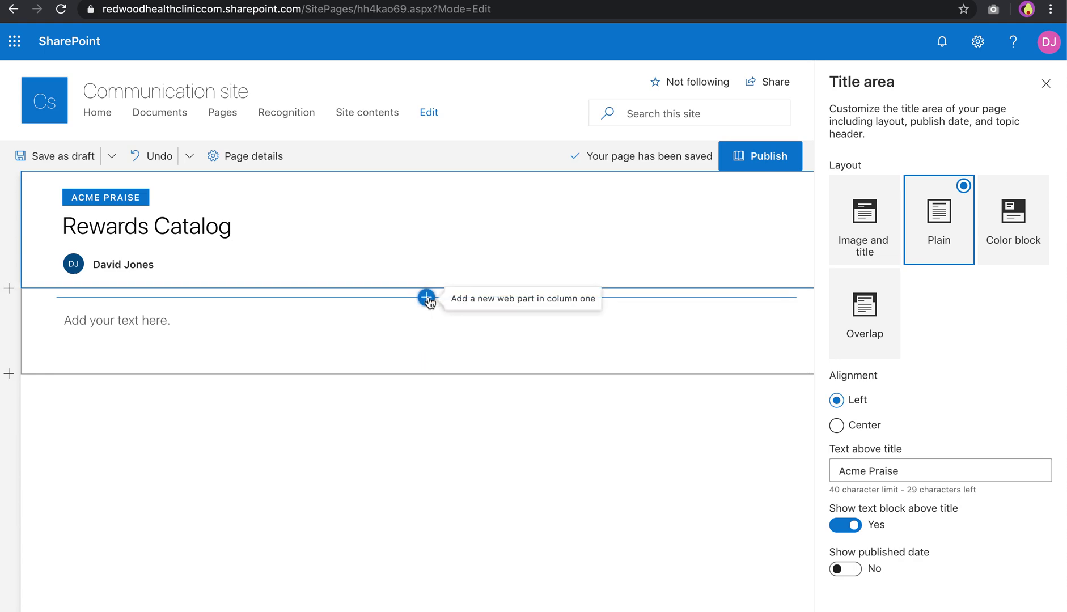
Insert the Recognize web part into the first section from the web part picker
click(426, 297)
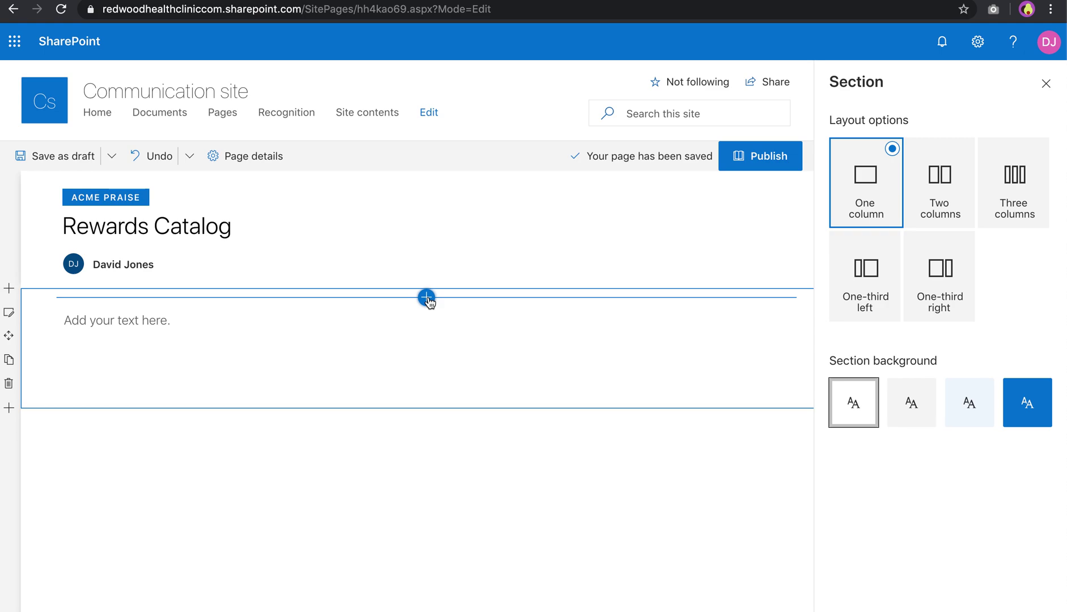
scroll(436, 431, down, 10)
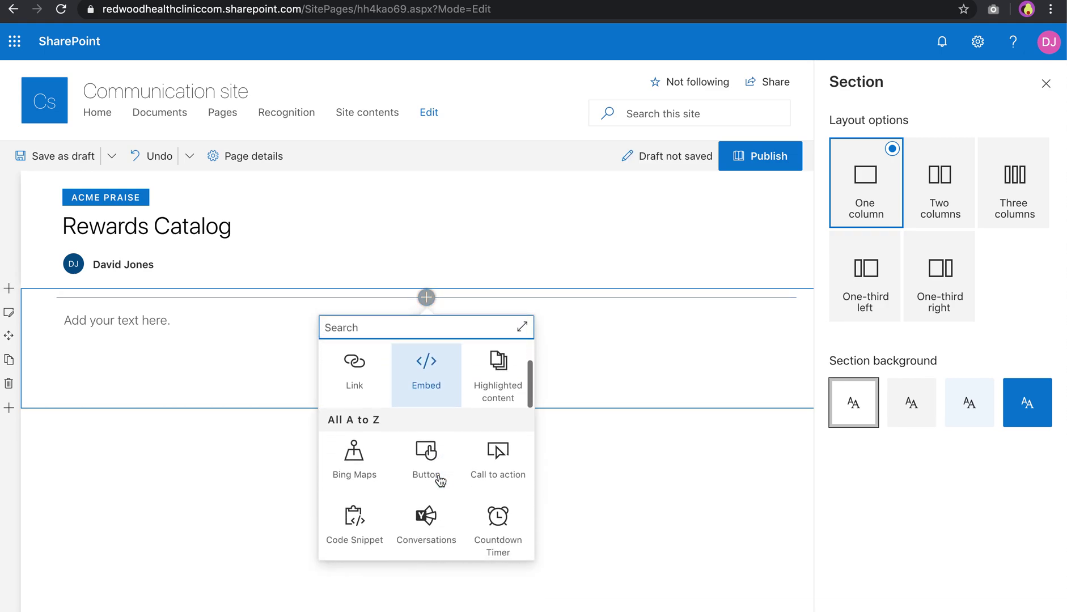
scroll(440, 482, down, 1)
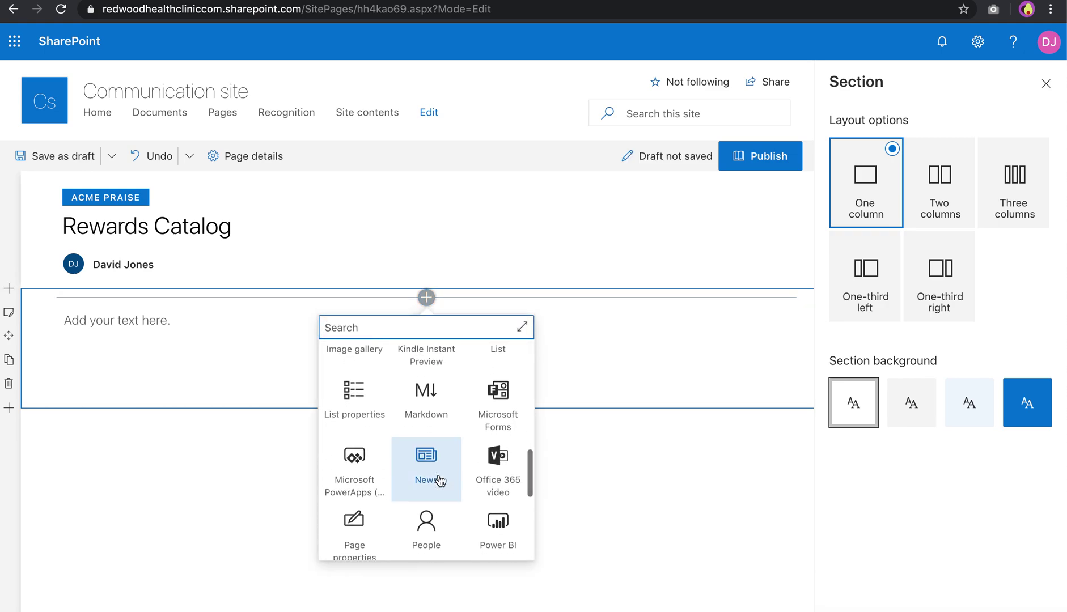
scroll(440, 481, down, 4)
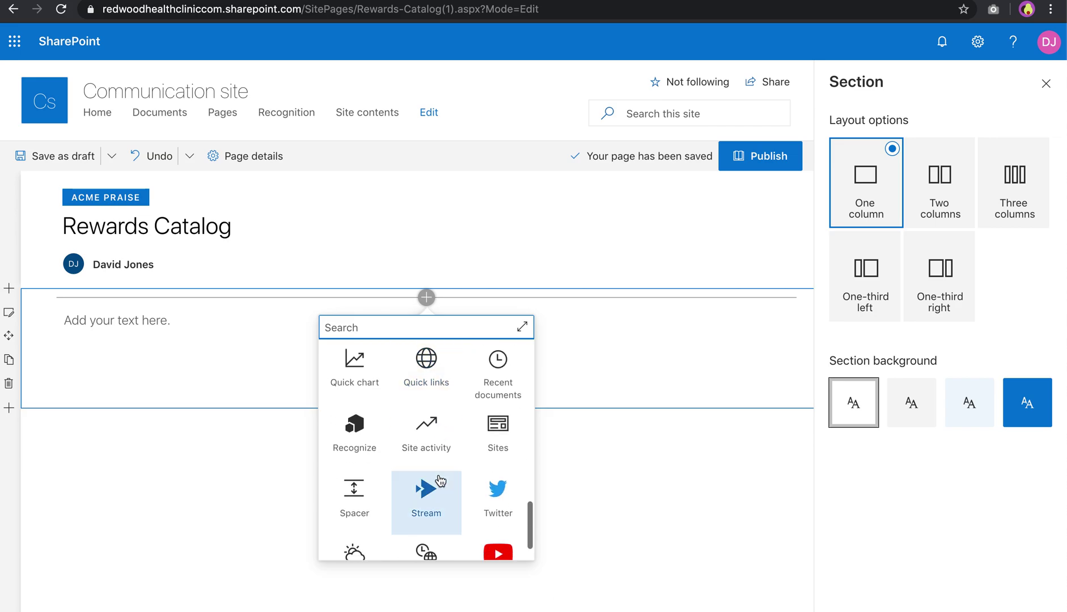
scroll(440, 482, down, 1)
scroll(440, 481, up, 2)
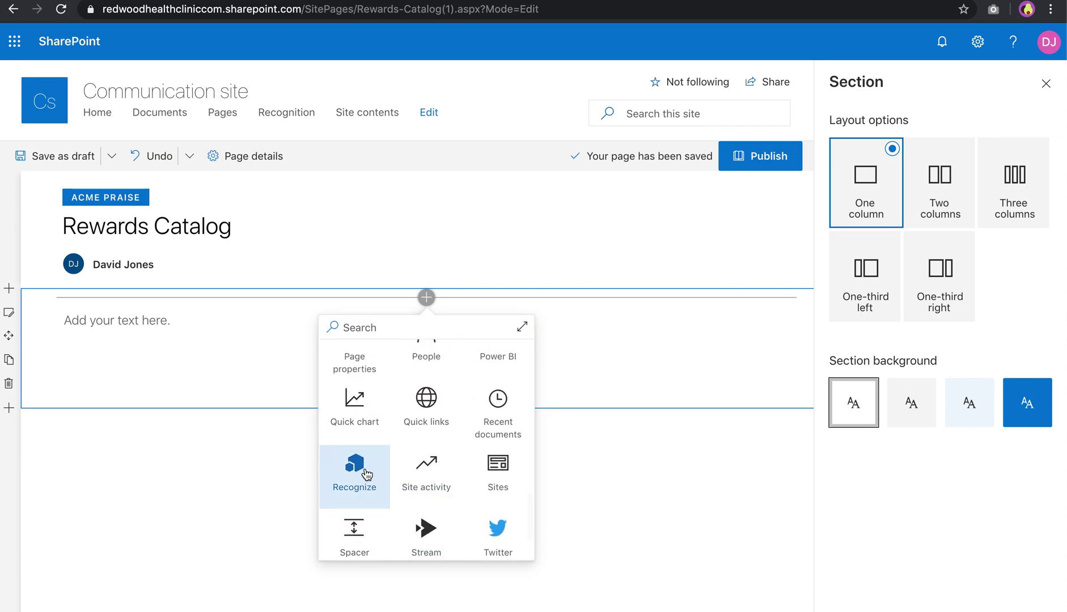
click(367, 474)
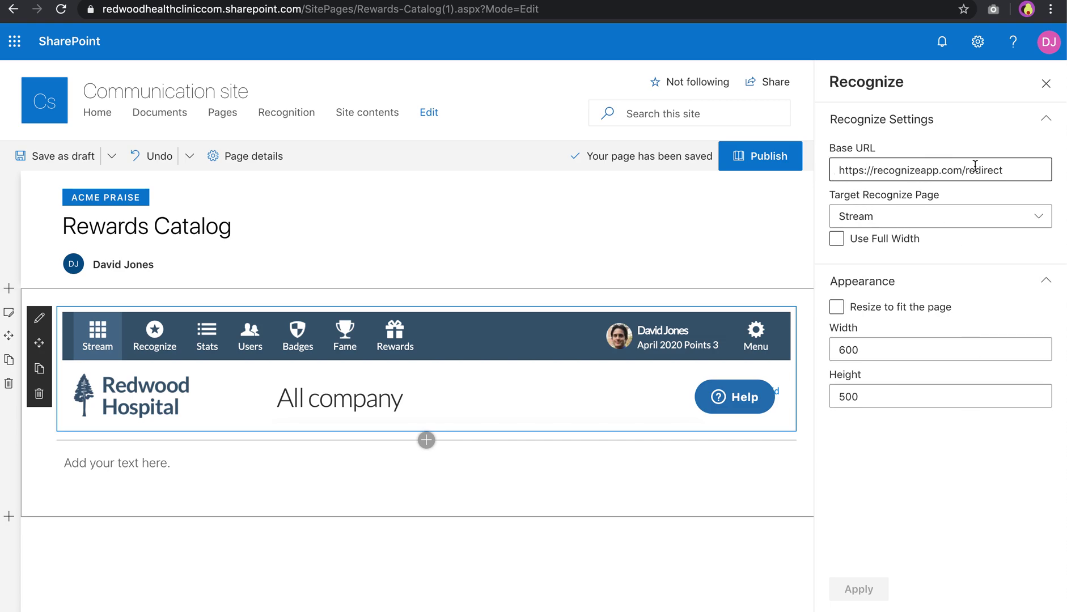
Set the Recognize web part to show the Rewards page, full width, resizing to fit, height 800
click(952, 214)
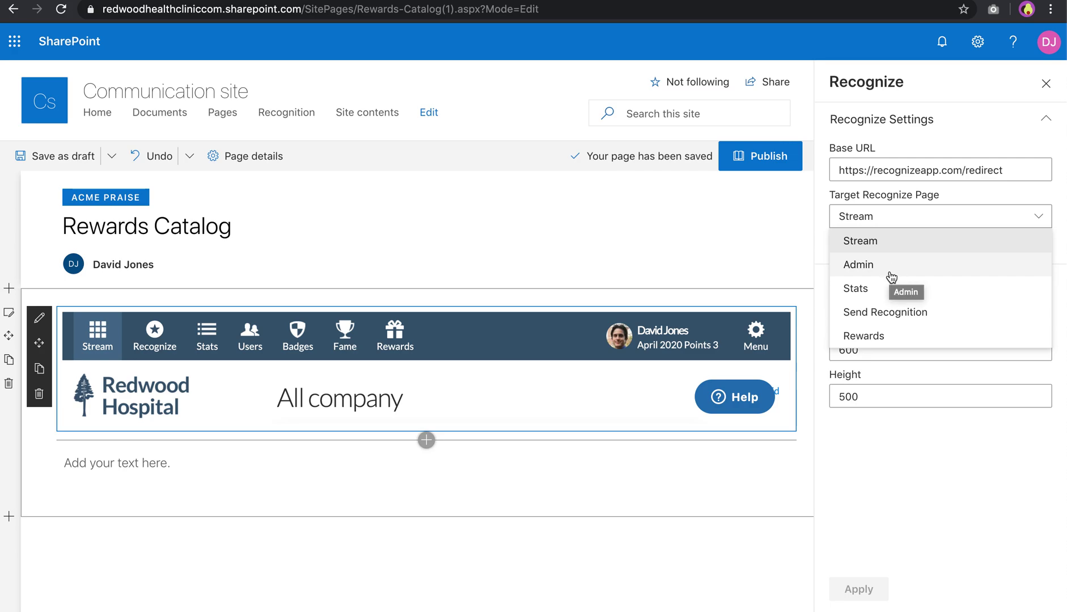
click(888, 337)
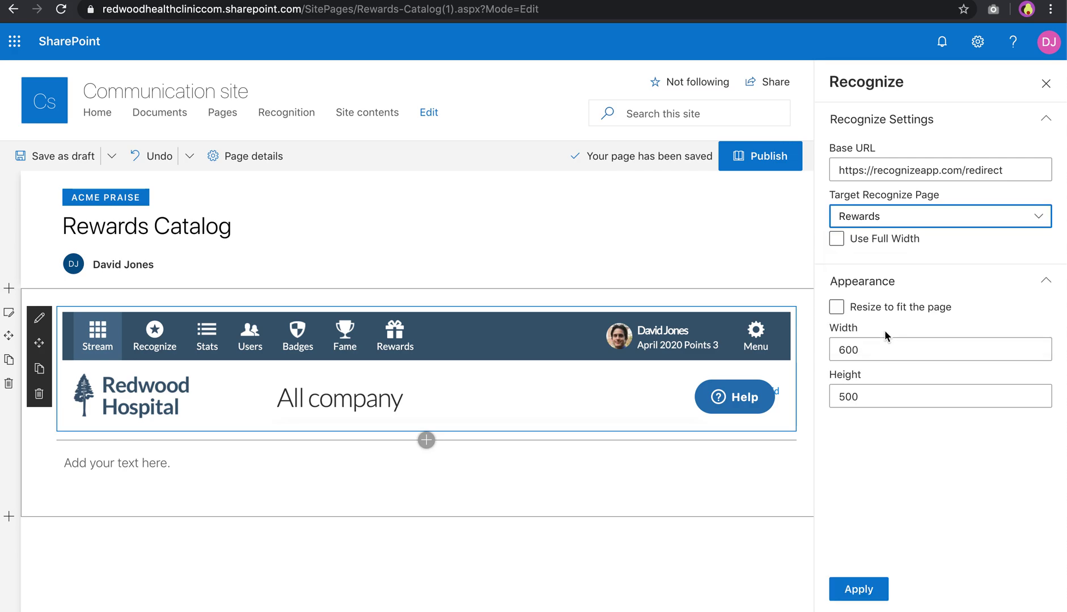
click(835, 239)
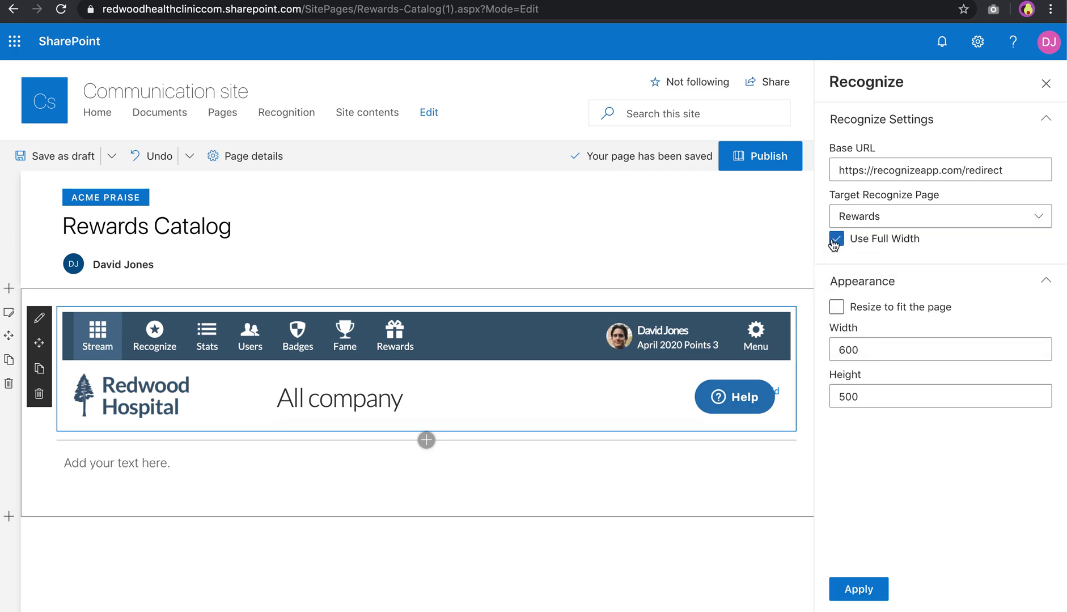
click(837, 307)
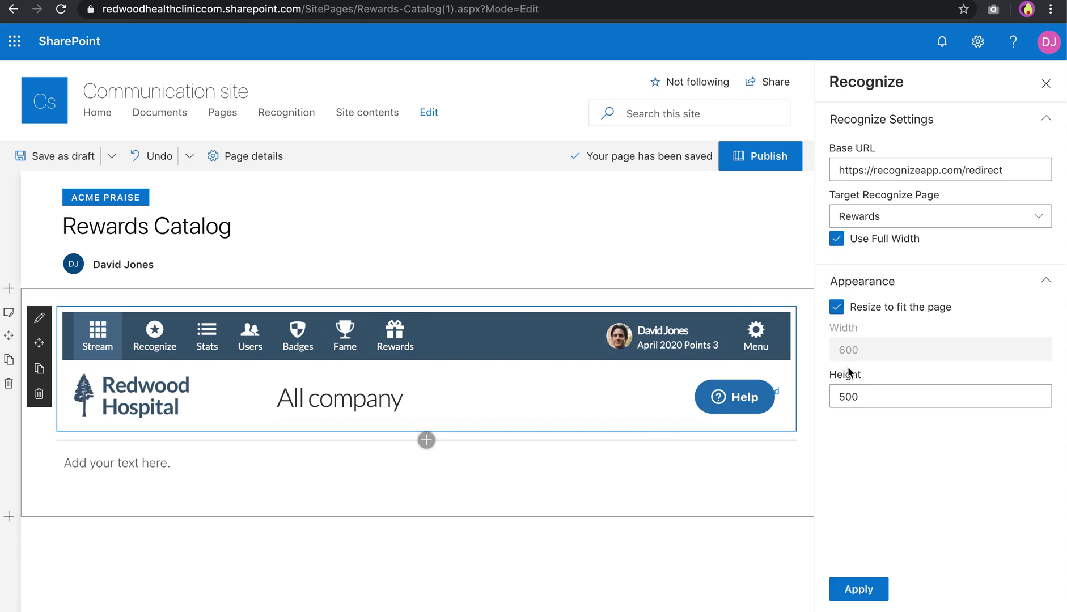
click(845, 398)
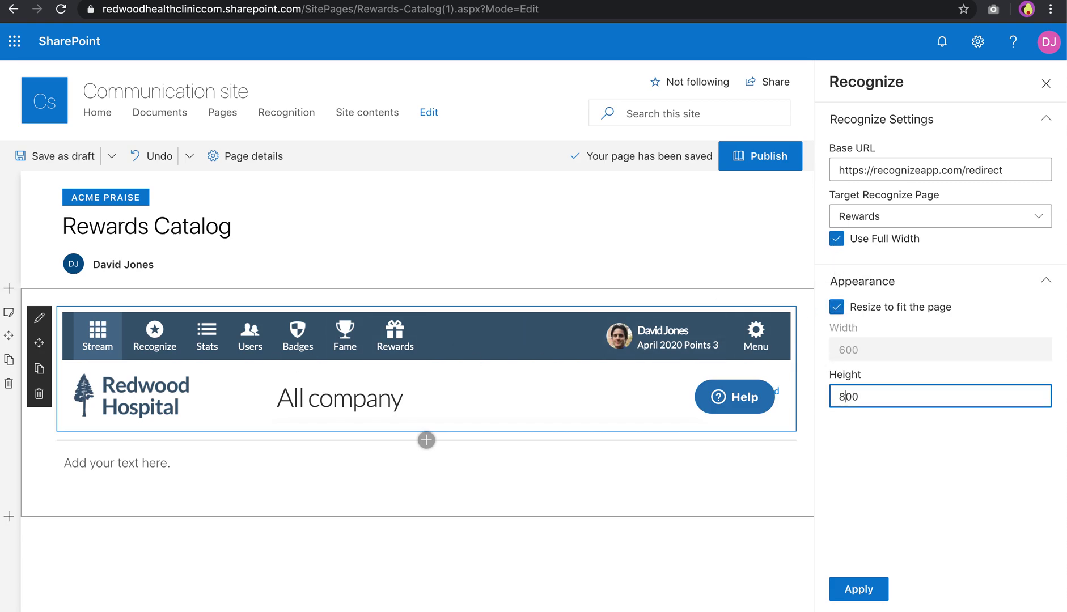
click(859, 590)
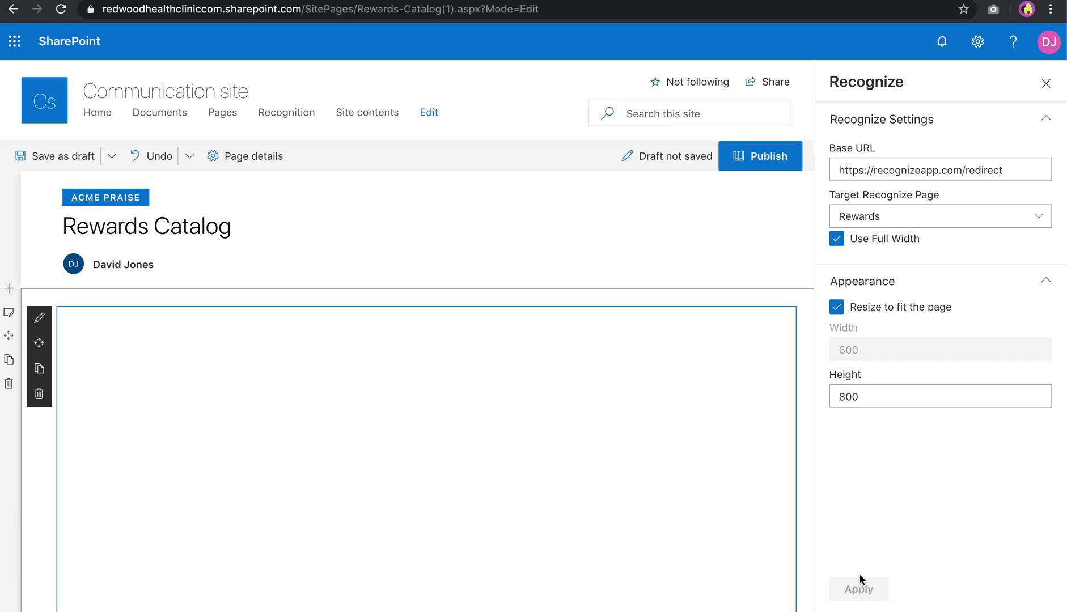
click(1044, 85)
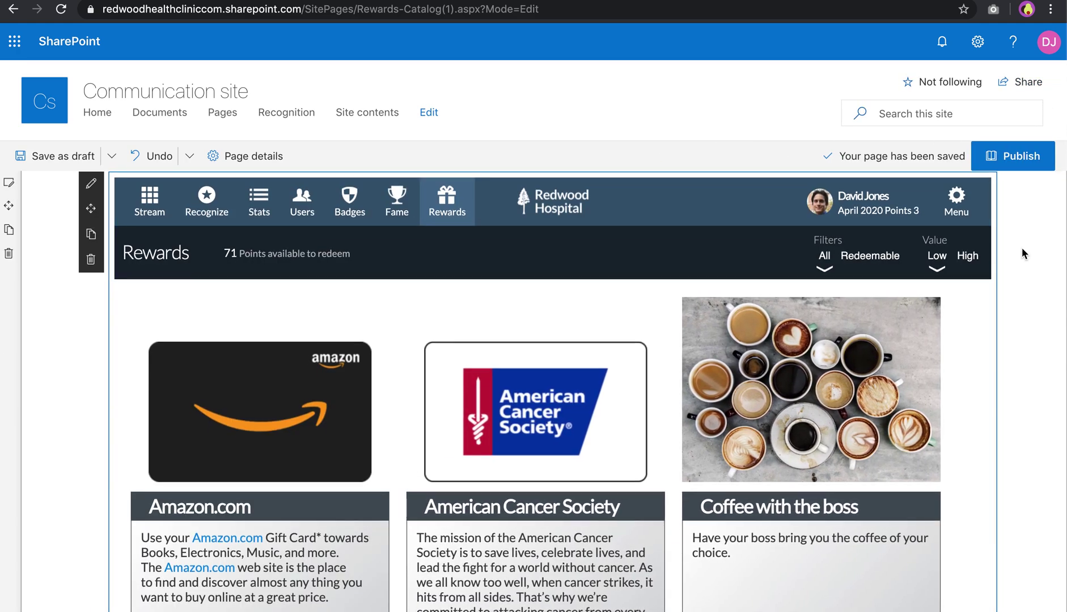
Remove the author byline under the title and publish the page
scroll(1022, 247, up, 2)
scroll(1022, 248, up, 1)
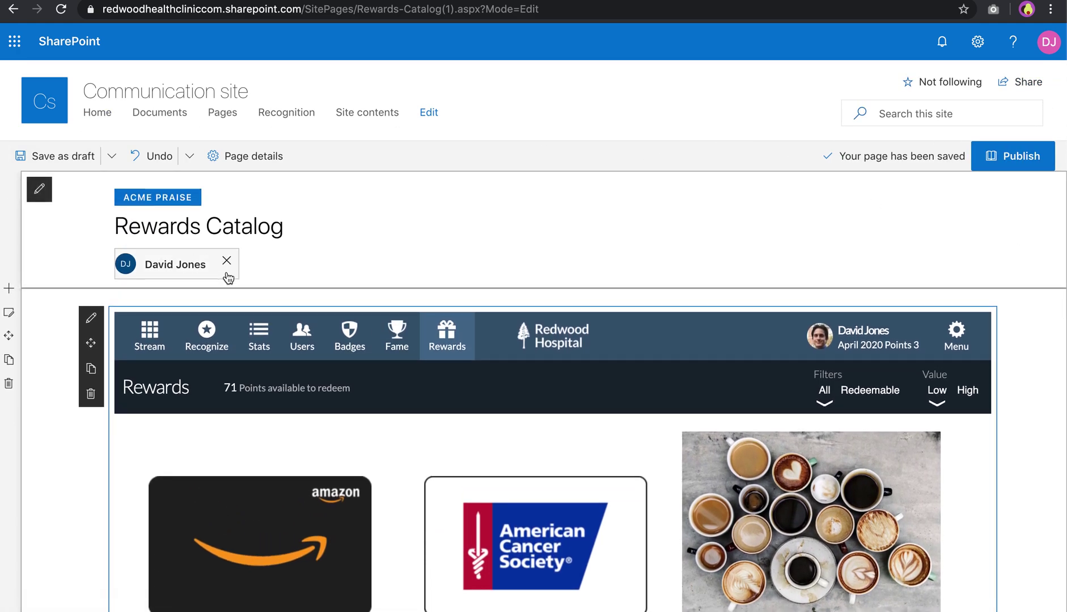
click(226, 263)
scroll(1011, 368, down, 4)
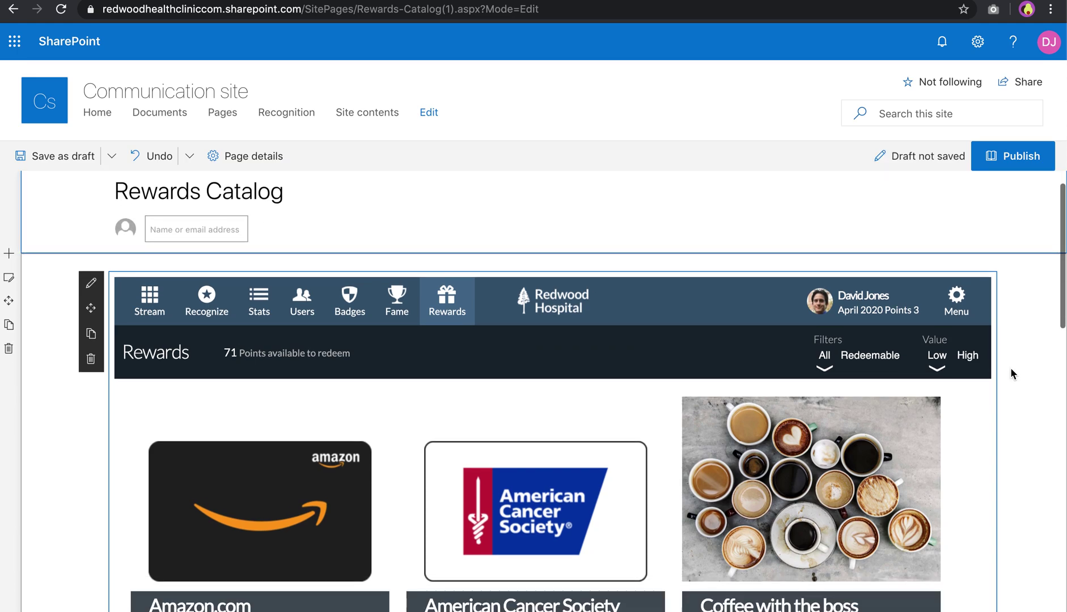
scroll(1010, 367, down, 3)
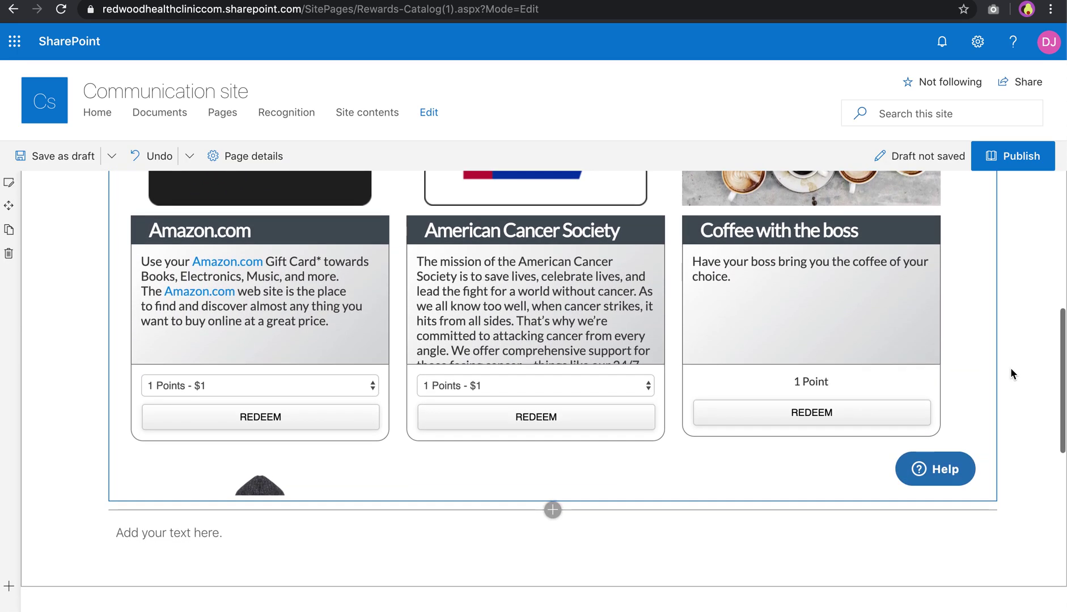
scroll(1010, 367, up, 6)
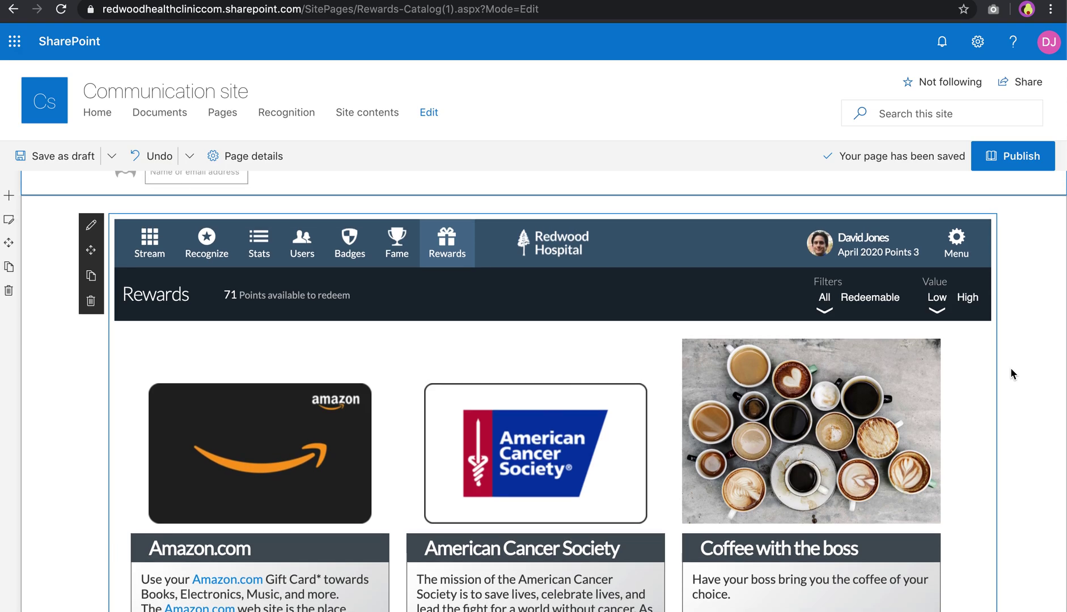
click(1006, 156)
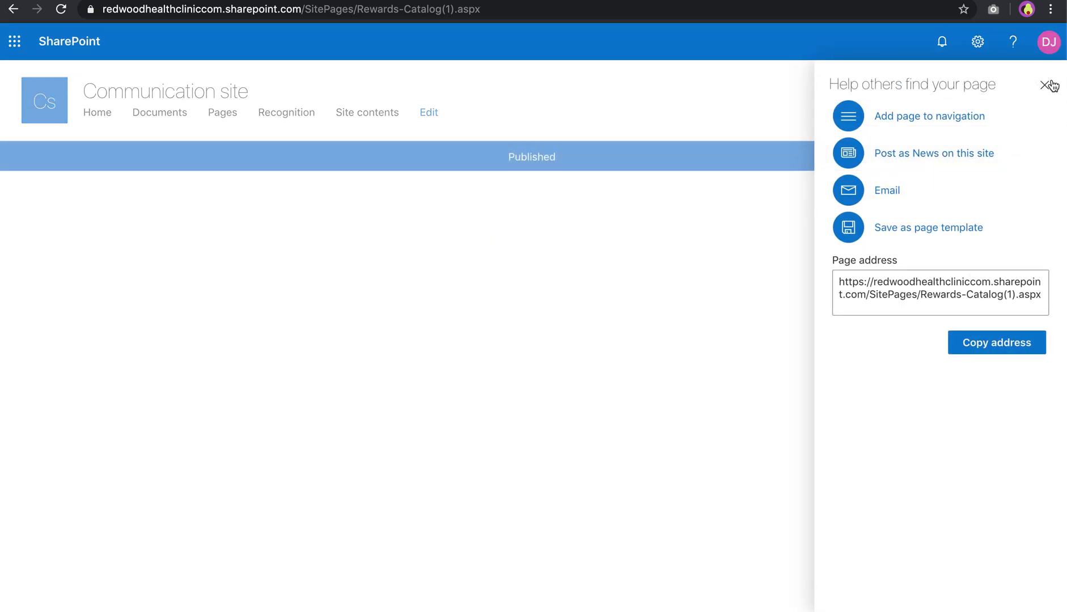
Dismiss the 'Help others find your page' pane and view the published Rewards catalog
click(1046, 85)
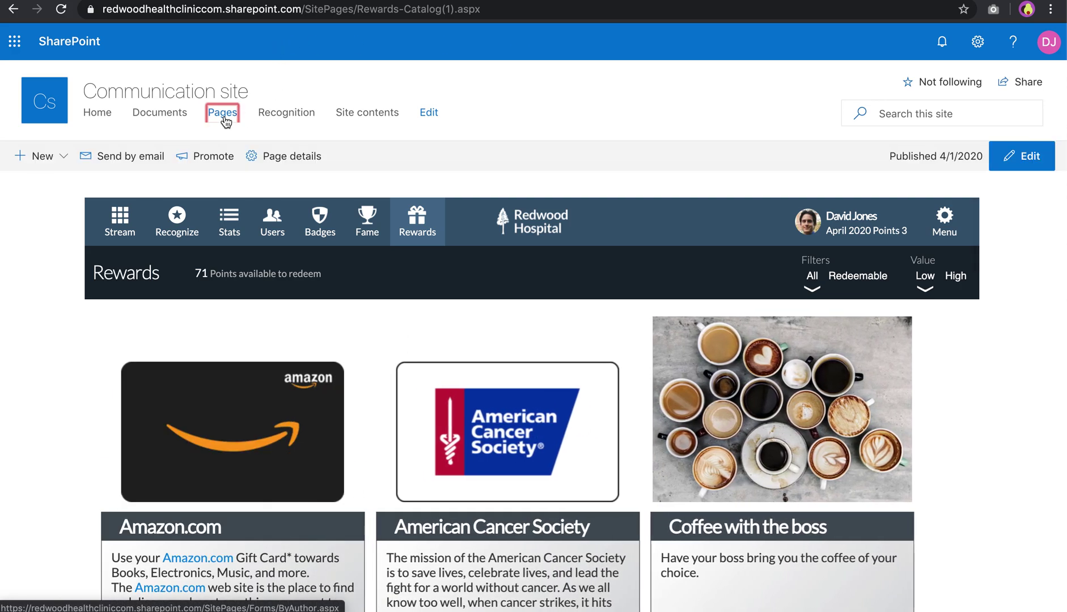
click(222, 114)
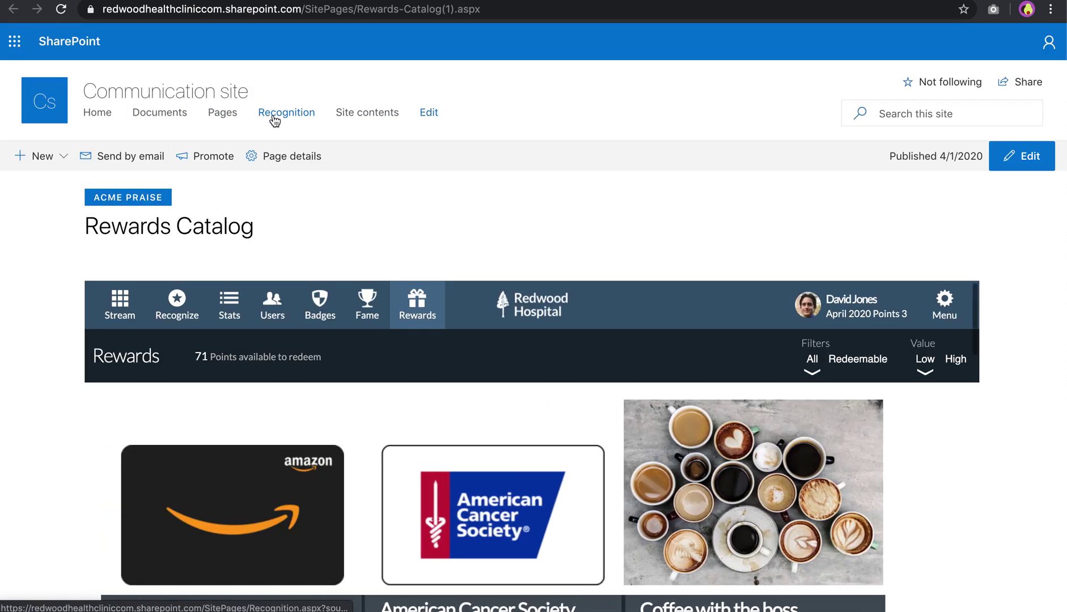
scroll(45, 366, down, 2)
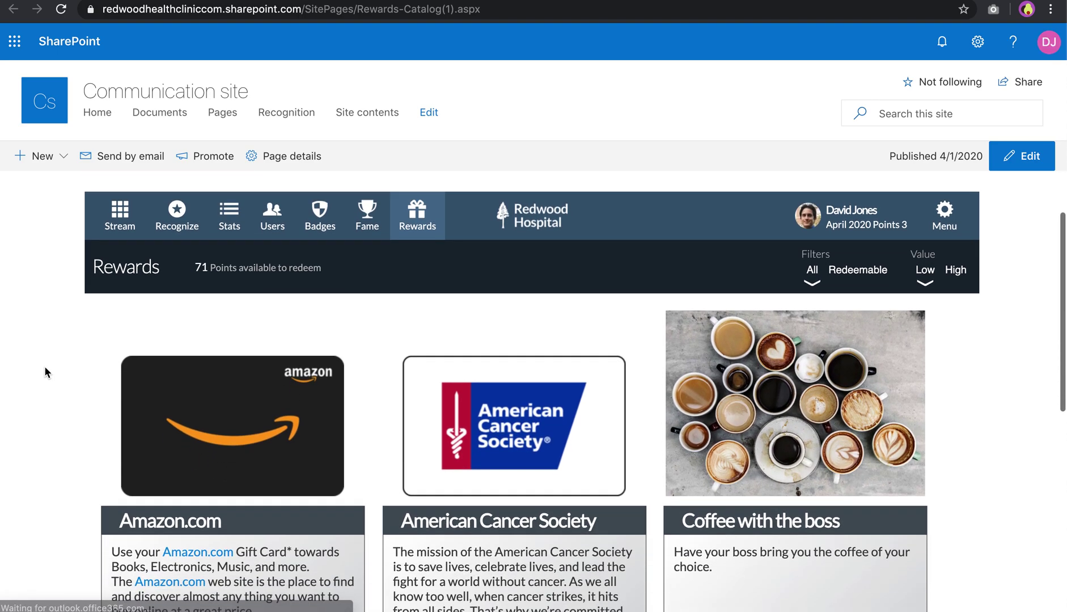
Decline a reward redemption and start a recognition with the Ask for help badge
scroll(367, 371, down, 6)
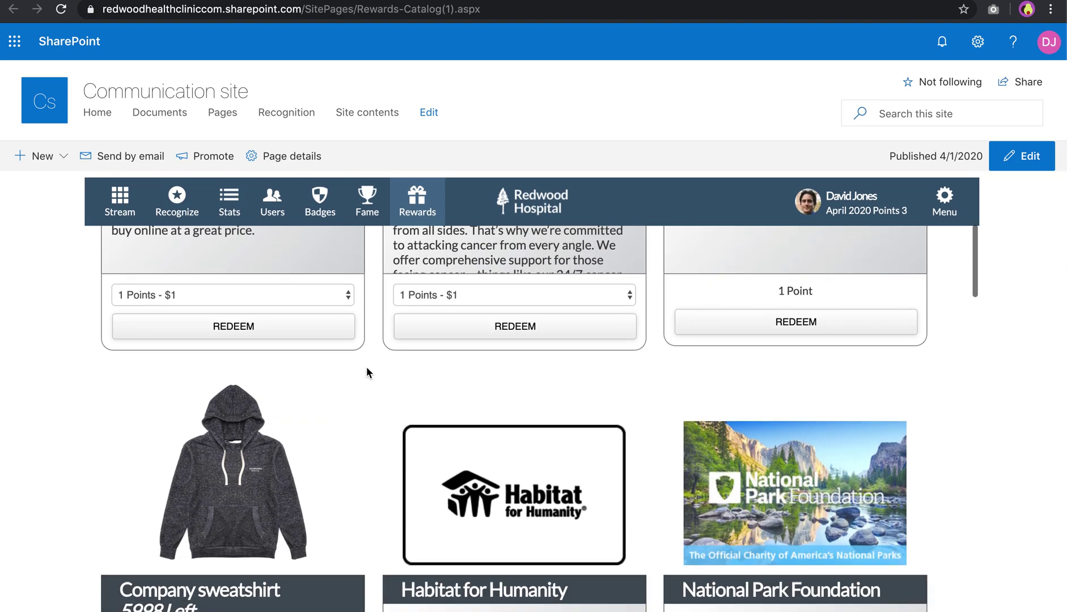
scroll(367, 371, down, 5)
click(580, 499)
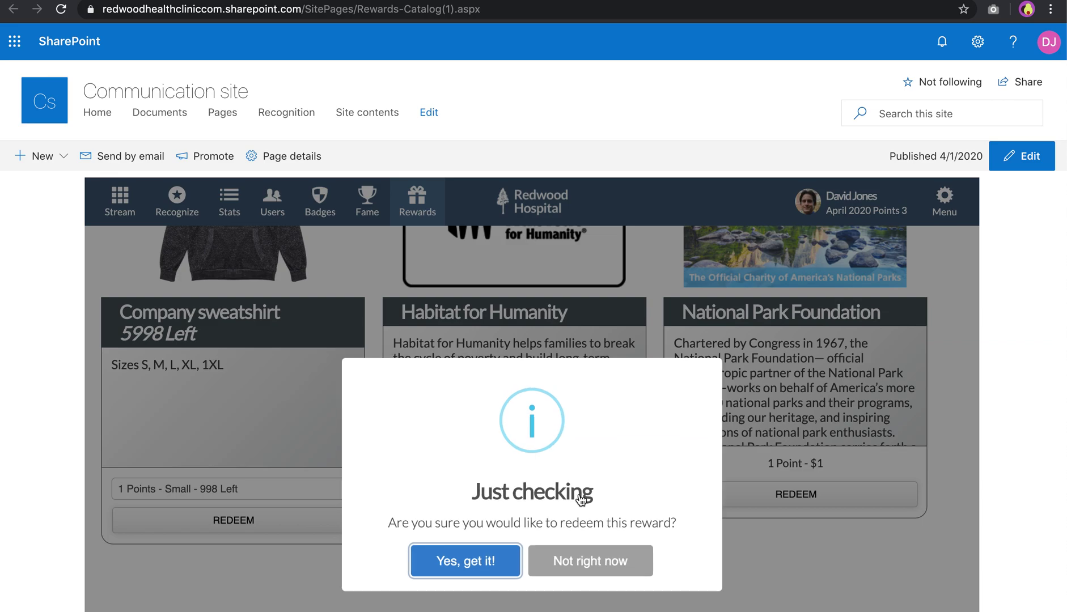
click(590, 561)
click(177, 204)
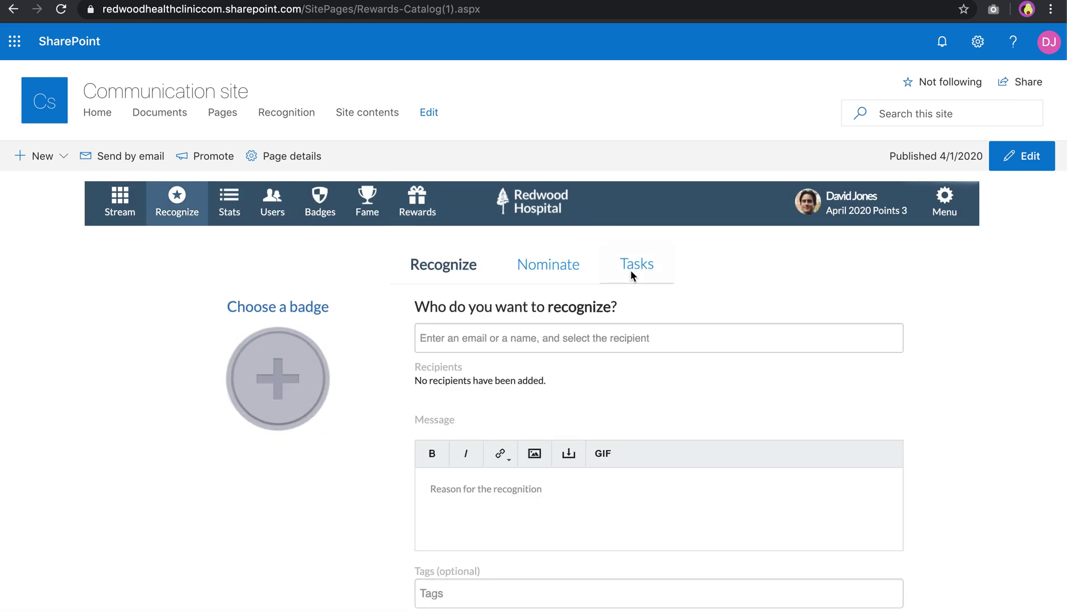
click(339, 366)
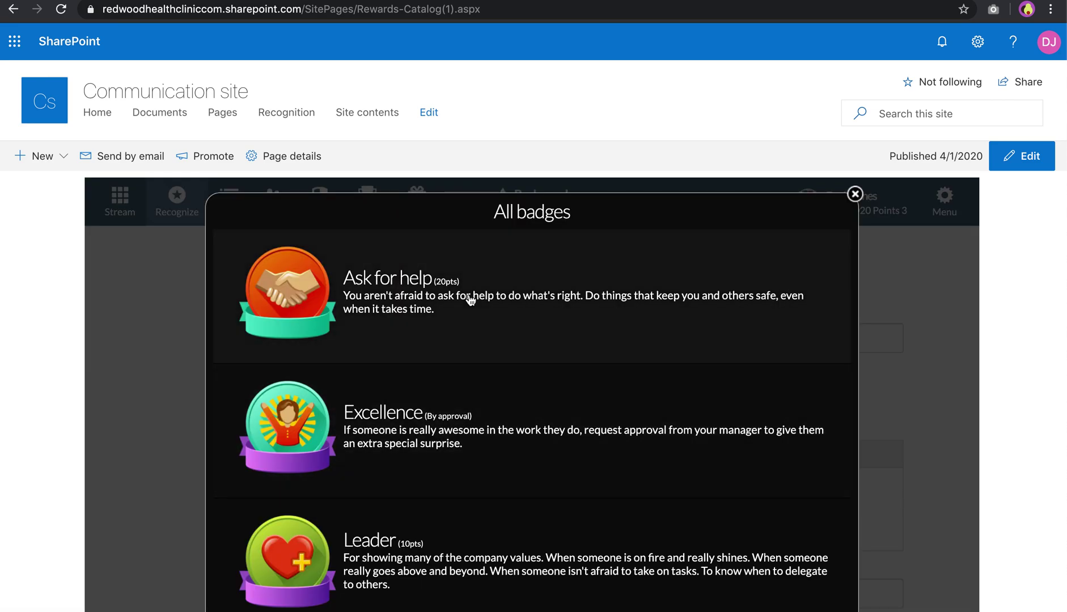
click(470, 300)
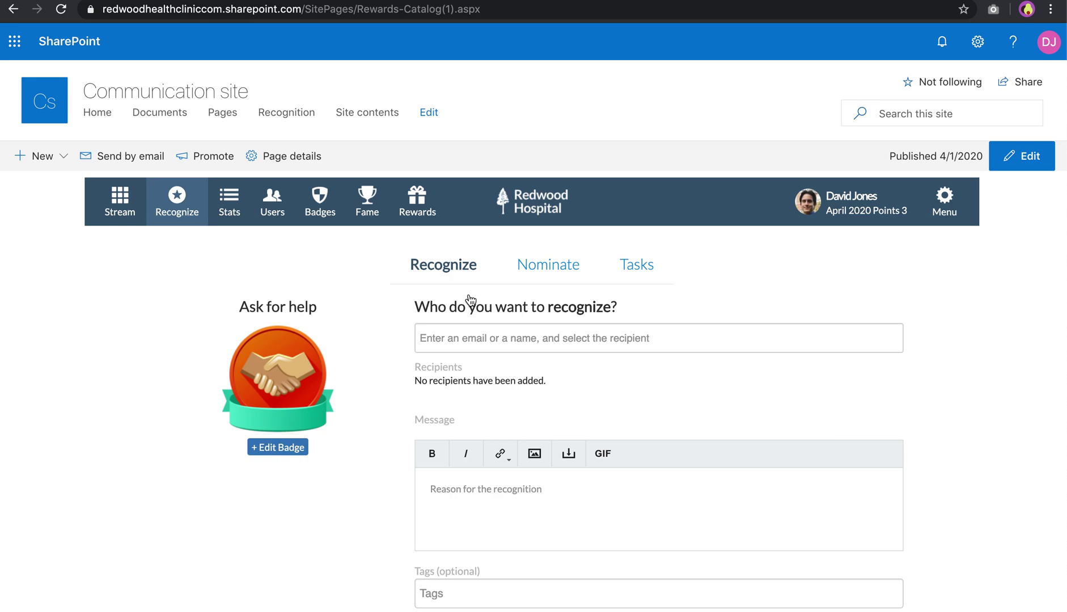
Review a redeemed reward on the profile's REWARDS tab, then return the page to edit mode
click(847, 211)
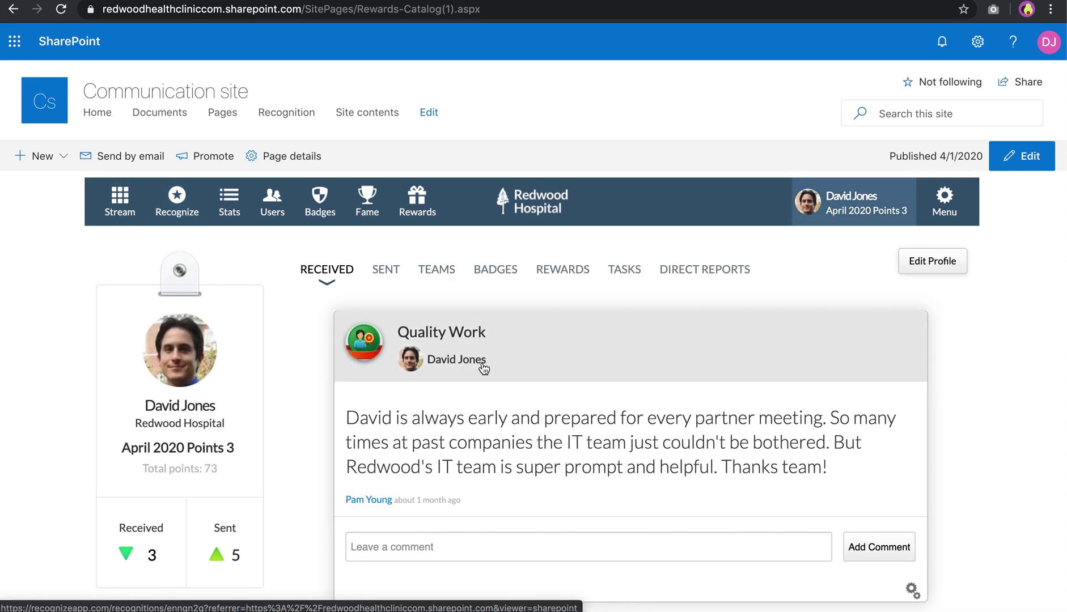
click(581, 277)
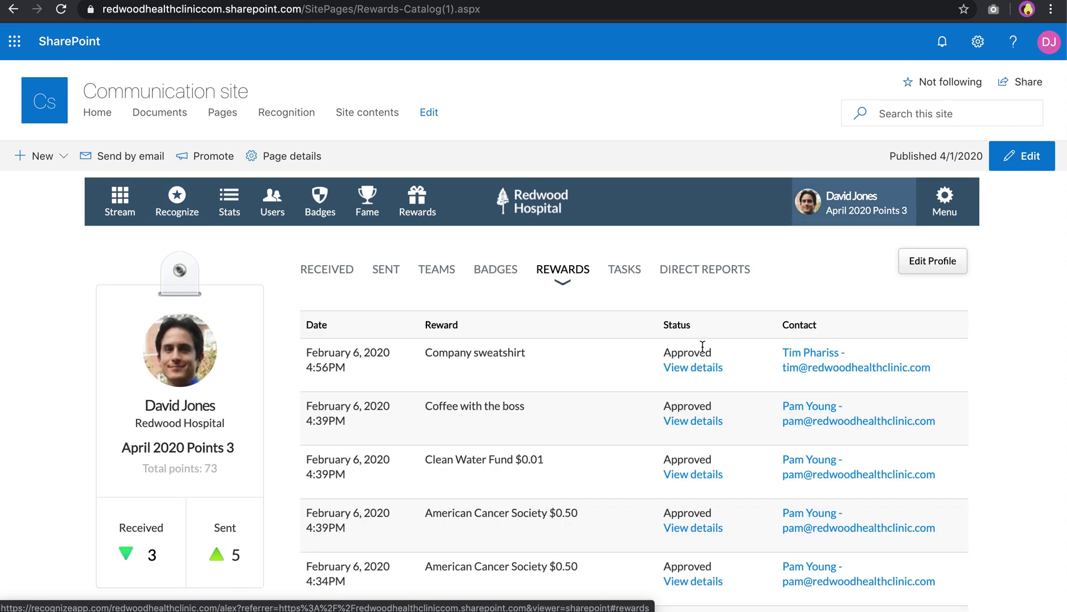
click(703, 368)
click(532, 544)
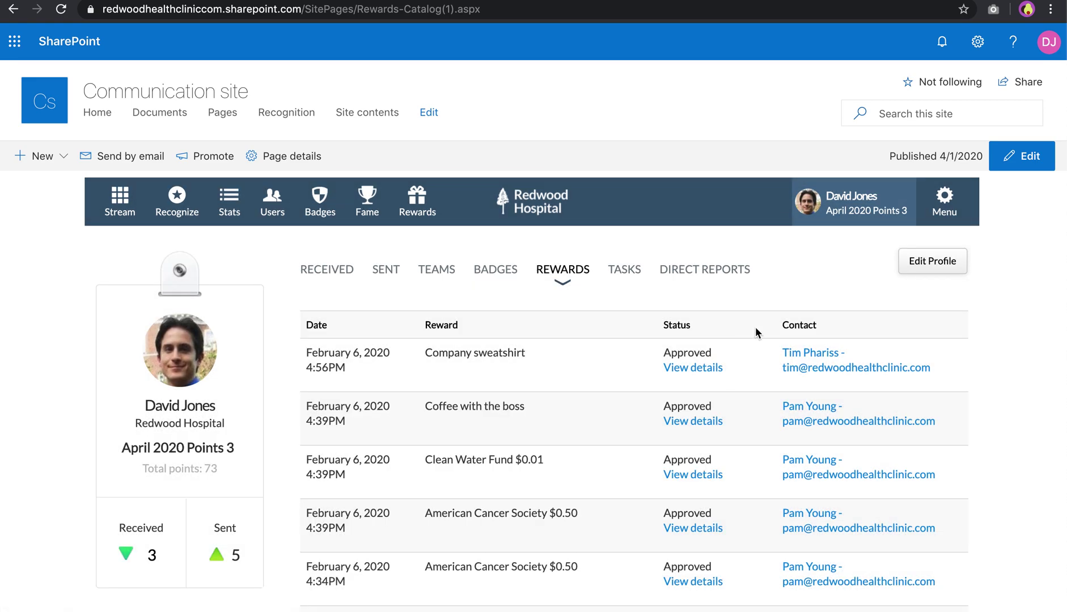
click(1014, 162)
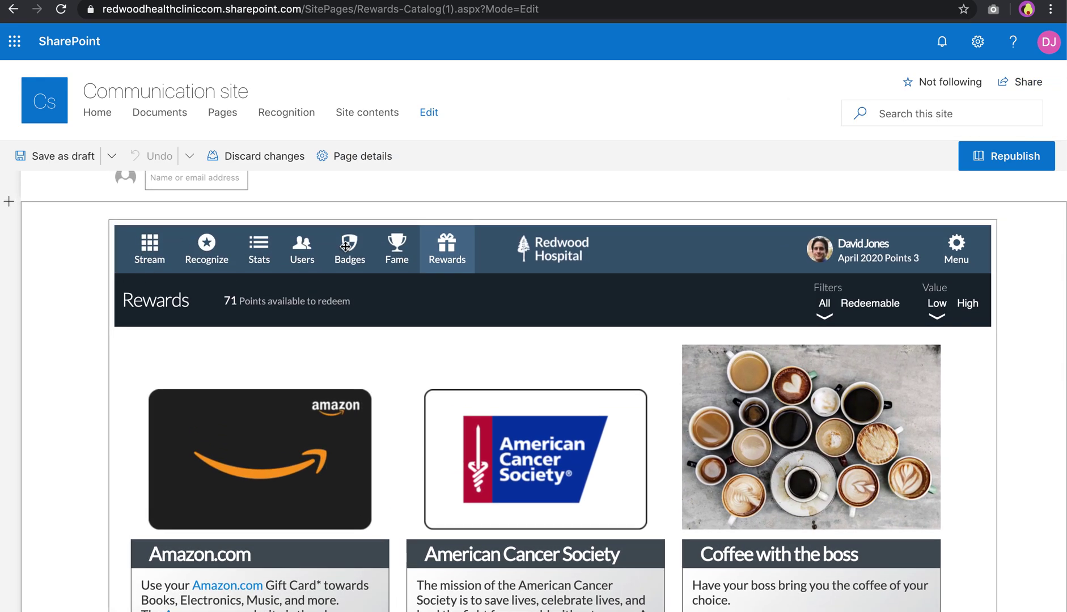
Select the embedded Rewards web part and open its Recognize settings
scroll(512, 266, up, 1)
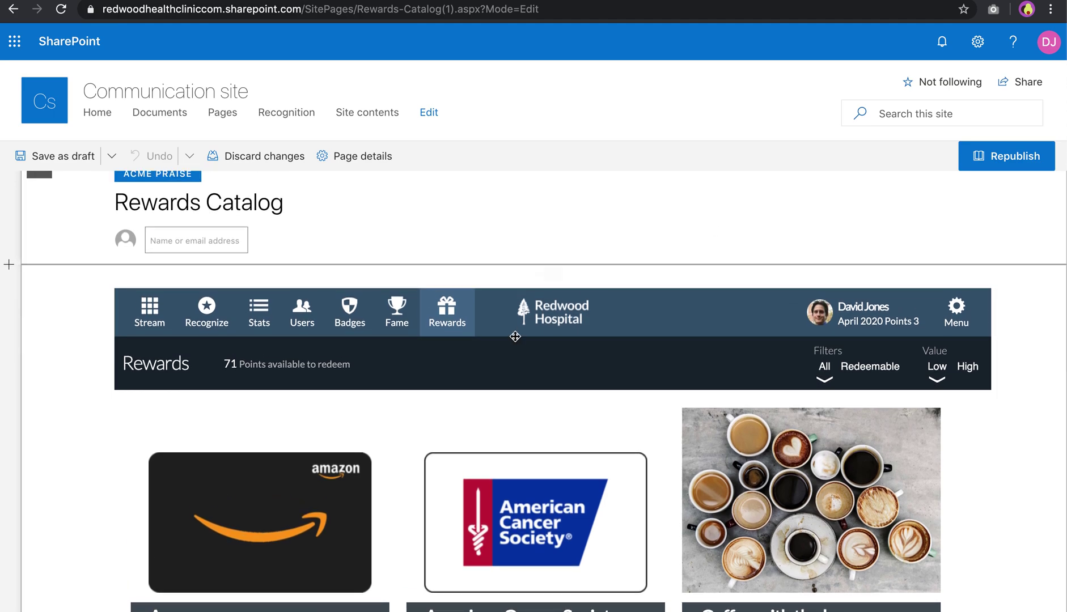
click(143, 300)
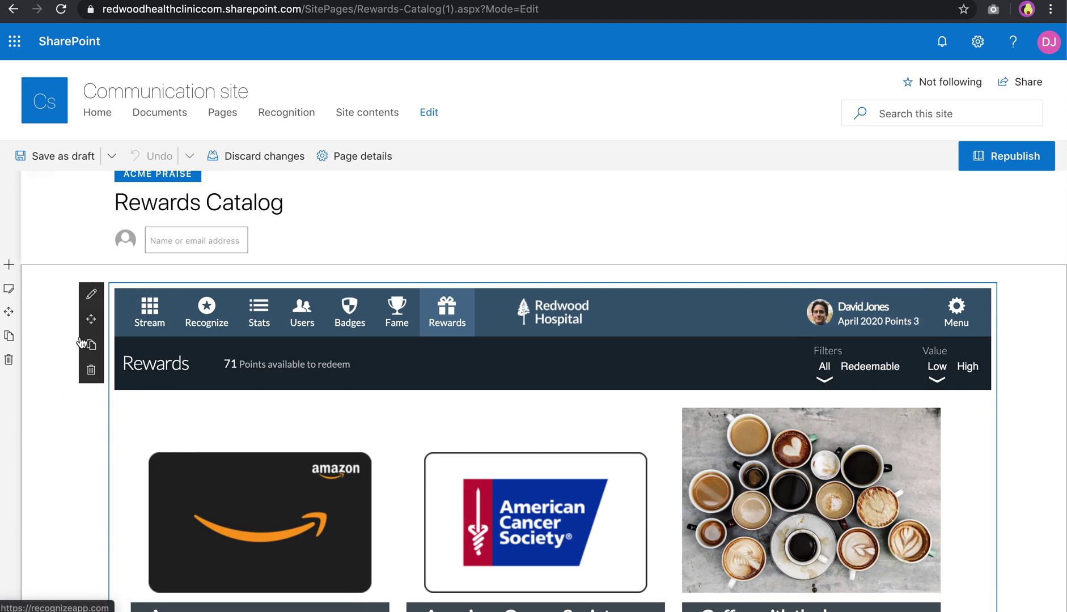
click(92, 293)
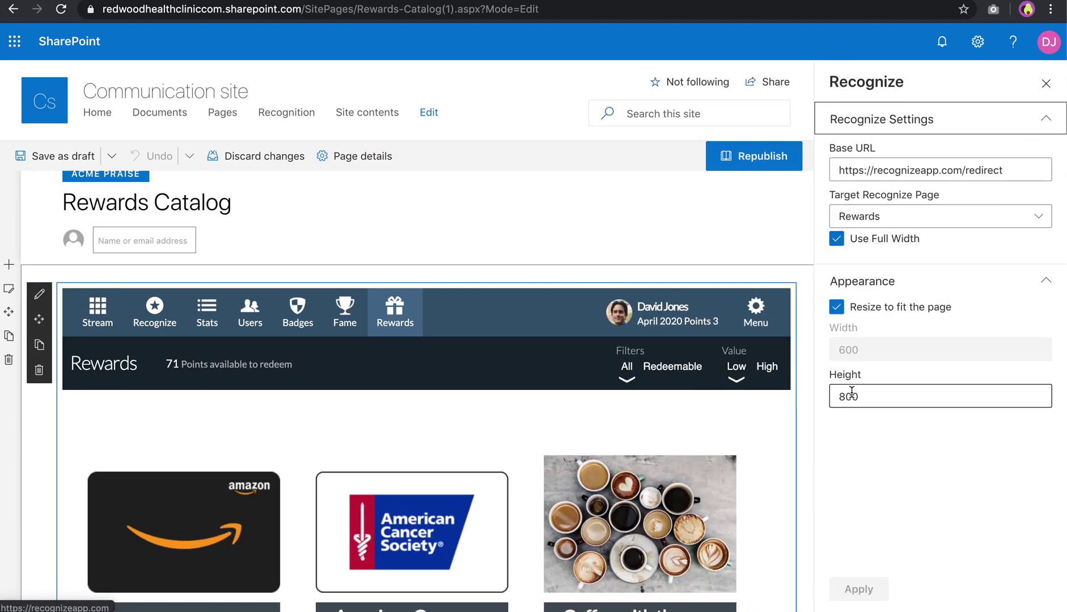
Turn off 'Resize to fit the page' and apply a panel width of 480 and height of 640
click(837, 306)
click(844, 351)
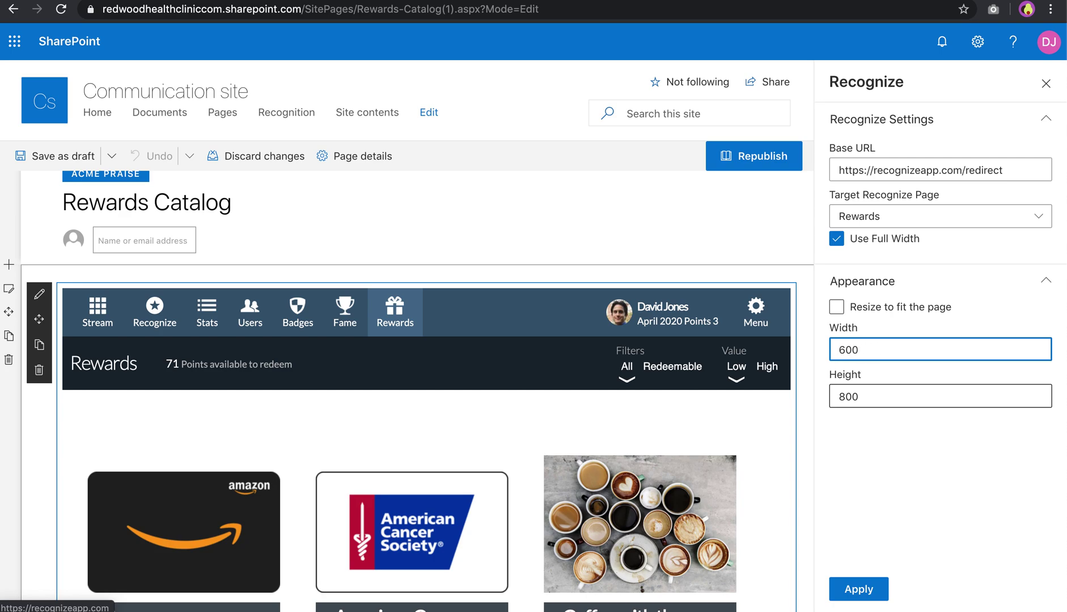
key(Tab)
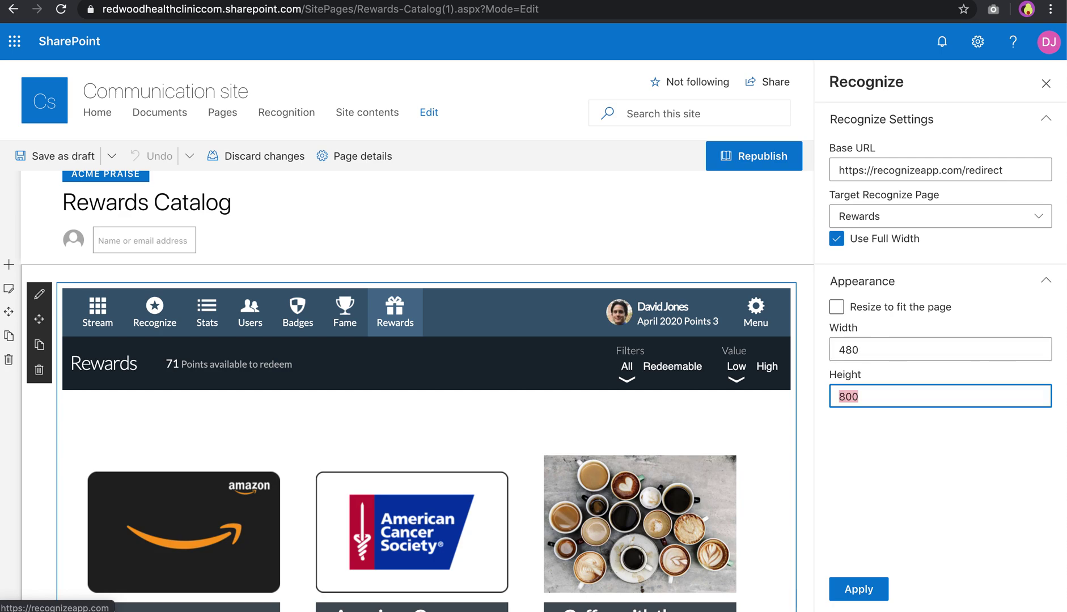
text(600)
click(860, 593)
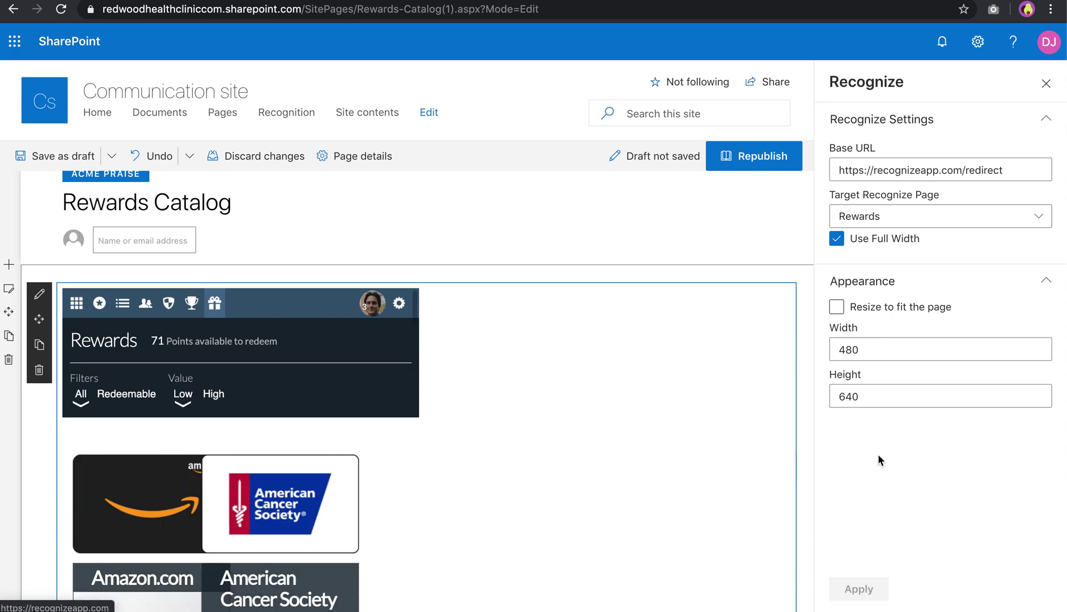
Republish the page and check the resized 480×640 Rewards panel on the live page
click(714, 166)
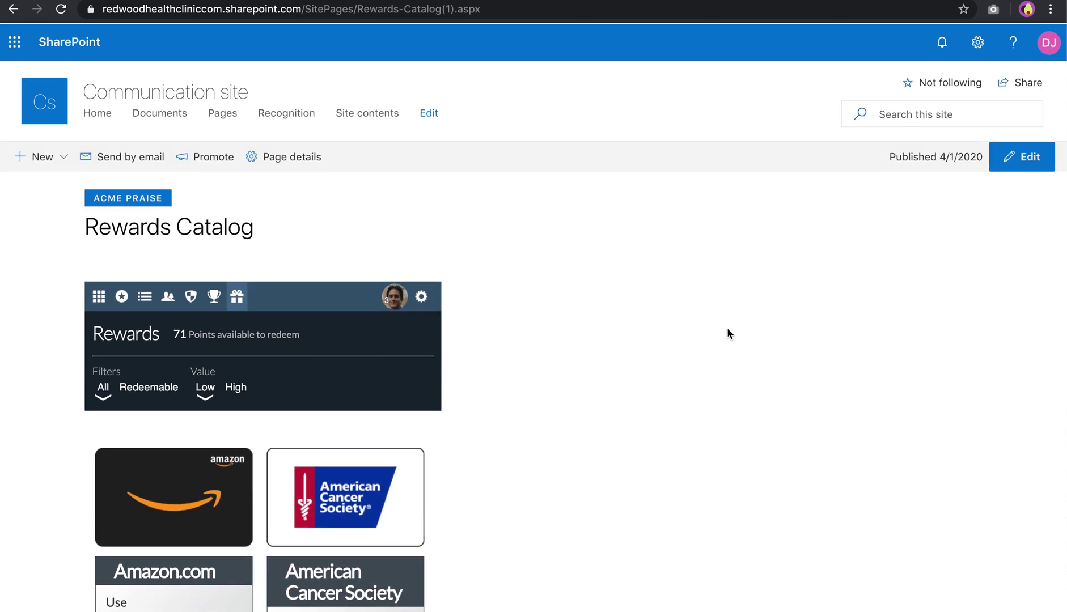
scroll(816, 374, down, 4)
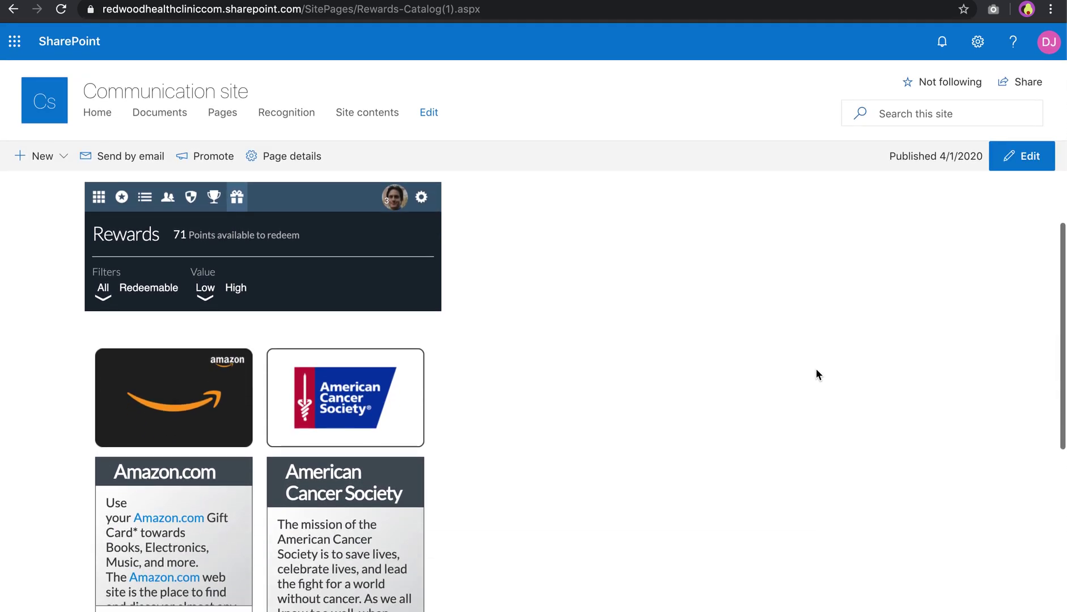
scroll(815, 374, up, 1)
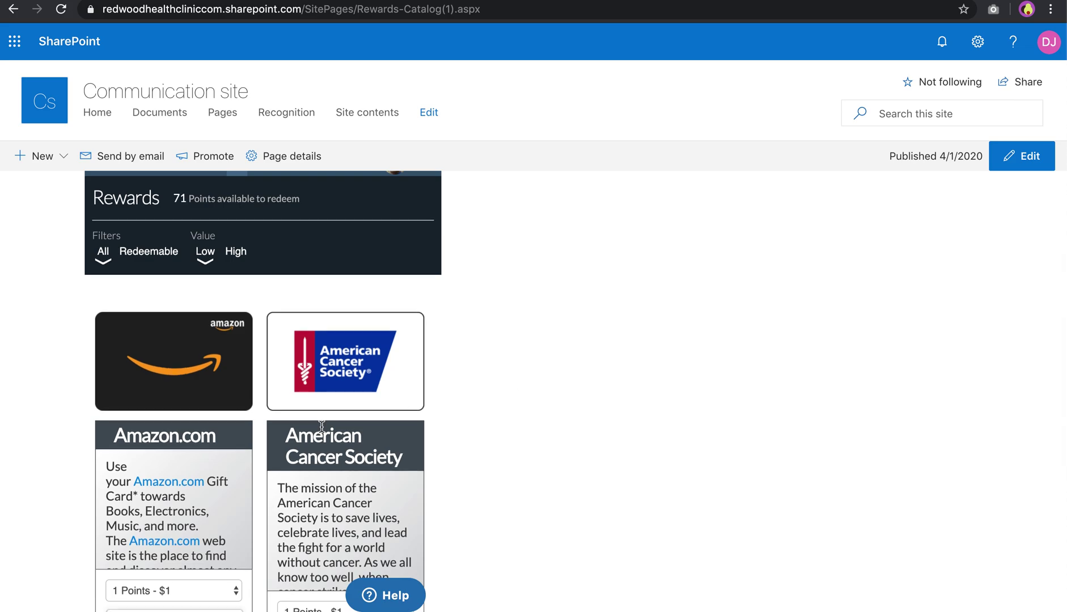
scroll(816, 374, down, 6)
scroll(652, 427, up, 6)
scroll(652, 426, up, 3)
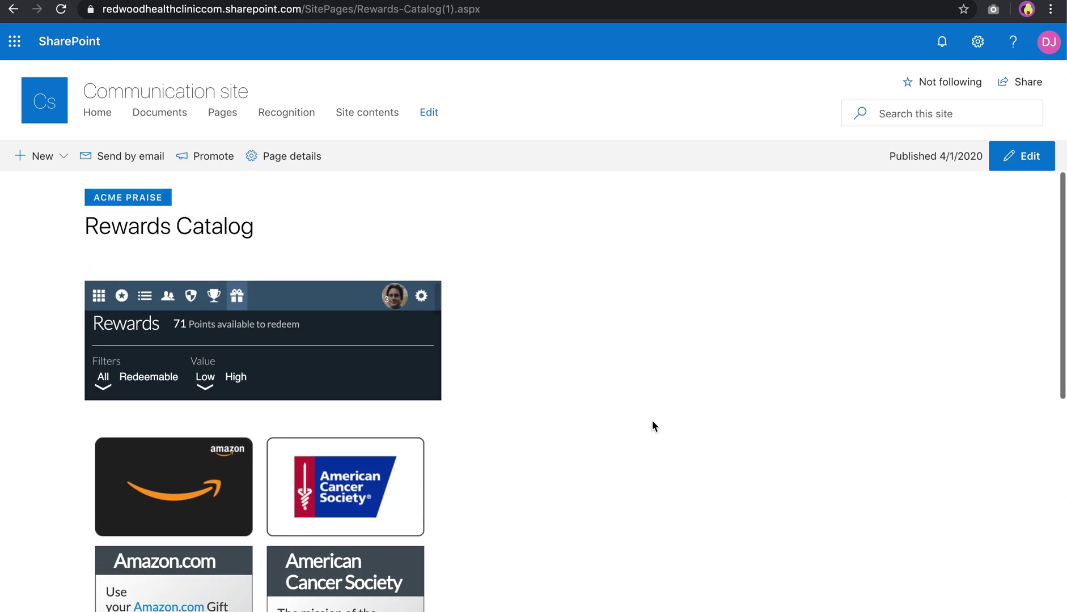